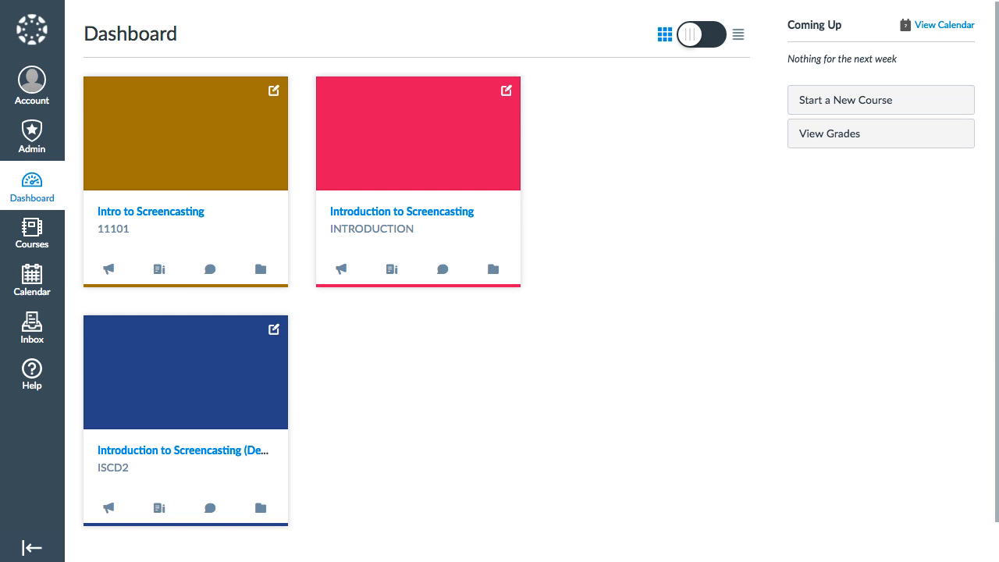
Open the assignments page of the Introduction to Screencasting course
click(412, 214)
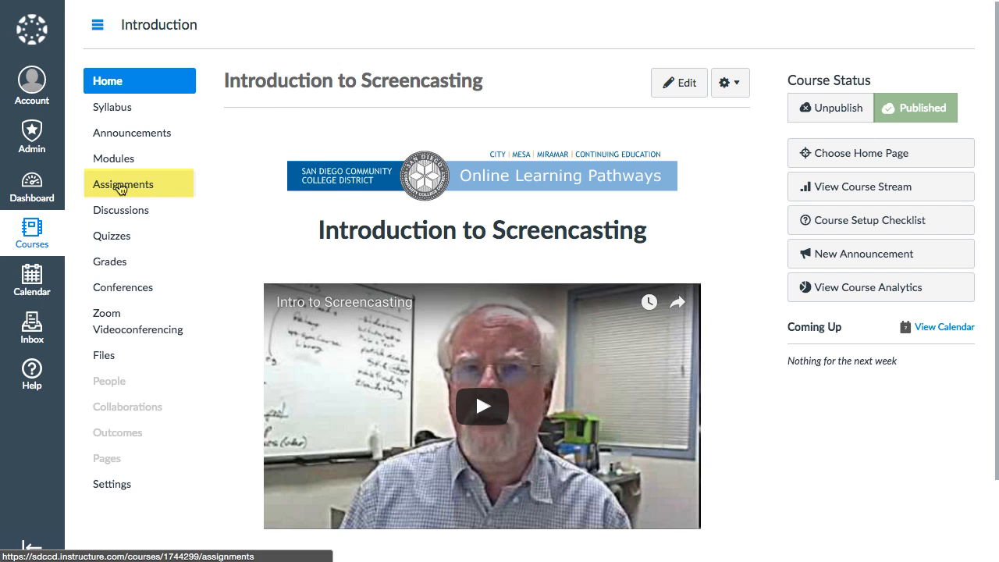
click(121, 189)
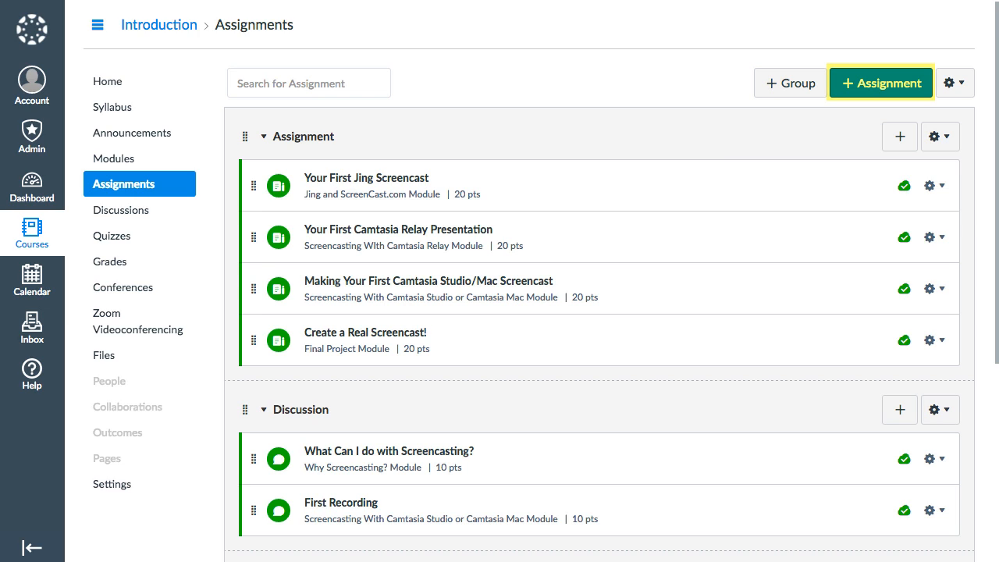
key(Tab)
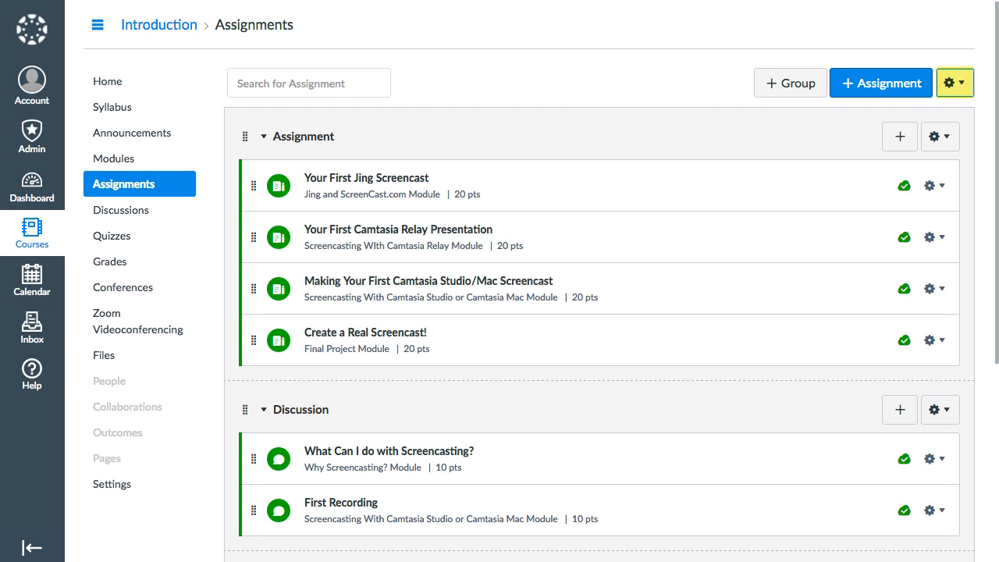
Weight the final grade by assignment groups, giving Assignment 20%, Discussion 20% and Assignments 60%, and save the weights
click(956, 83)
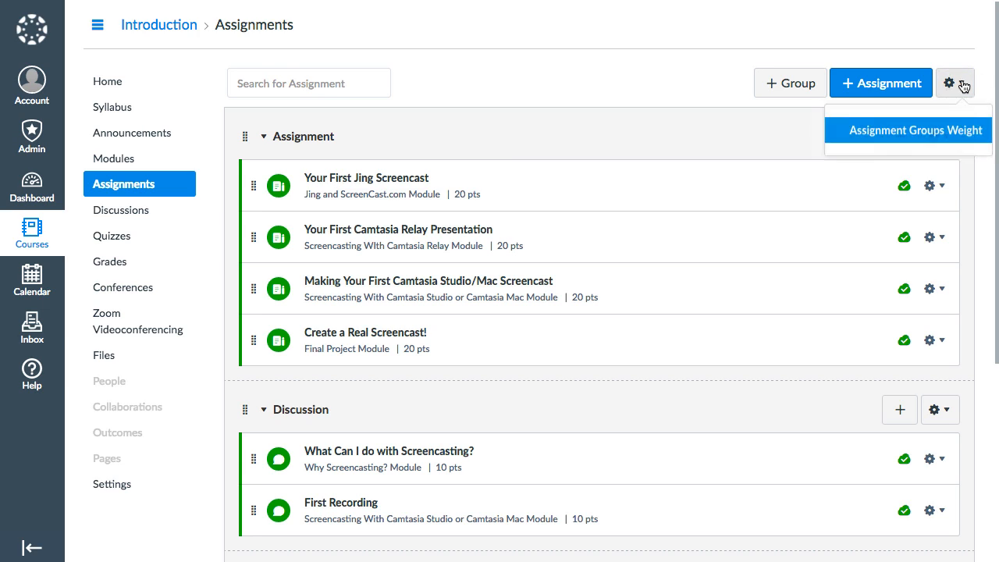
click(946, 133)
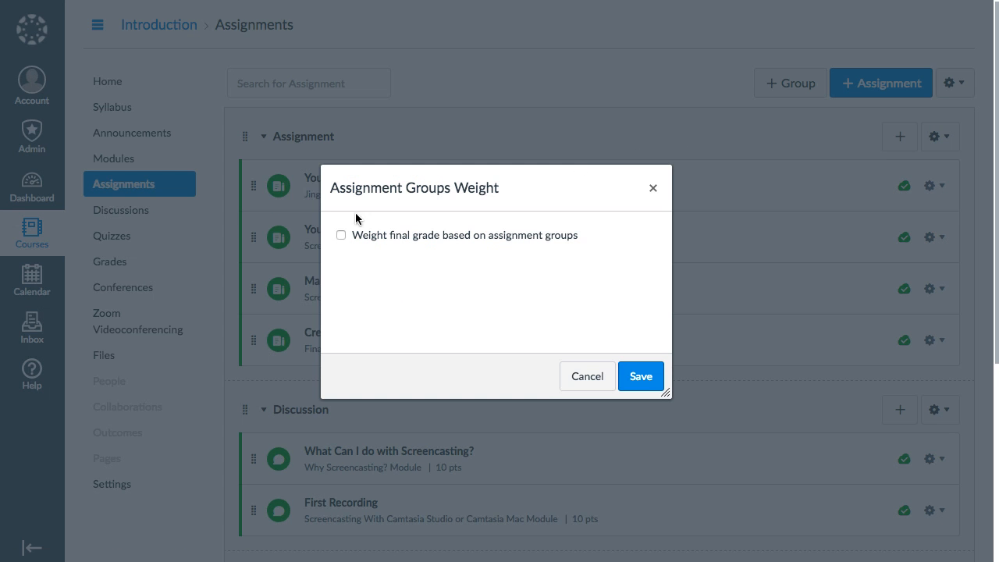
click(341, 236)
drag(591, 280, 560, 276)
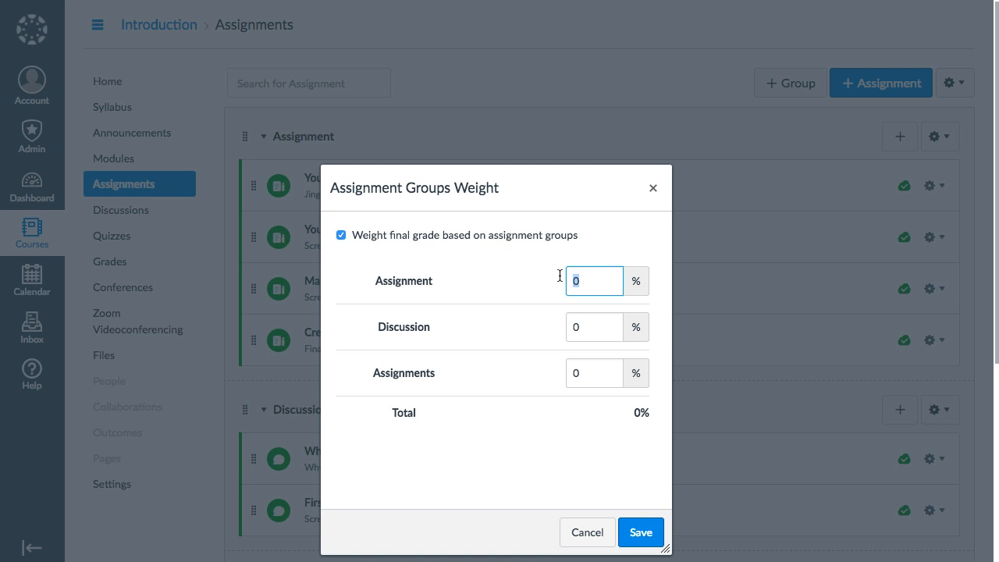
text(20)
key(Tab)
text(20)
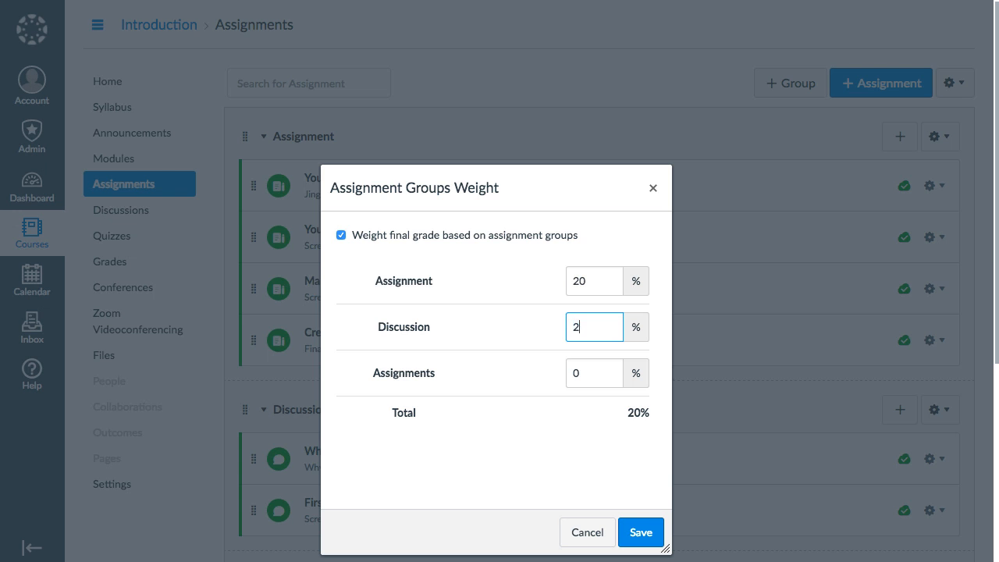
key(Tab)
text(60)
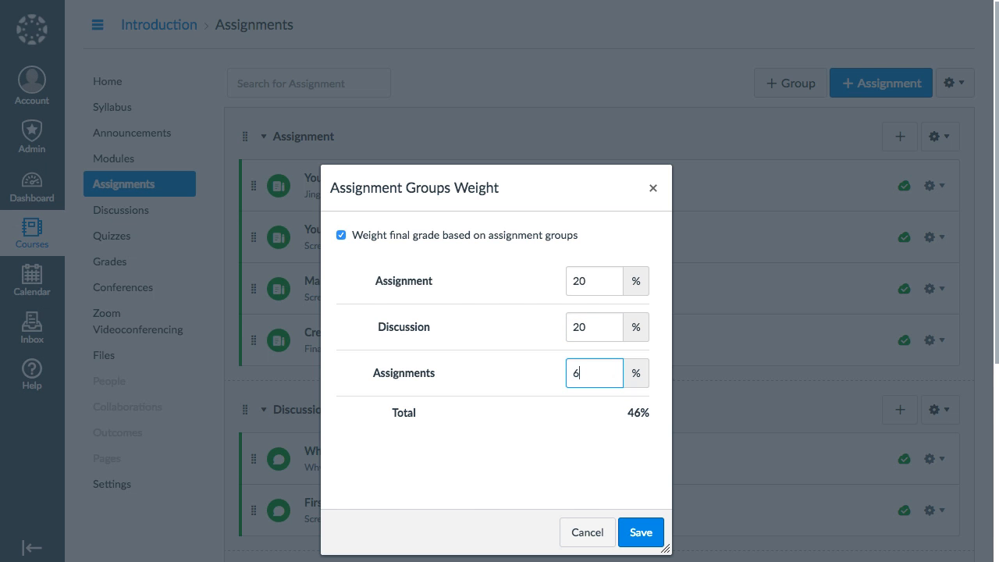
click(640, 531)
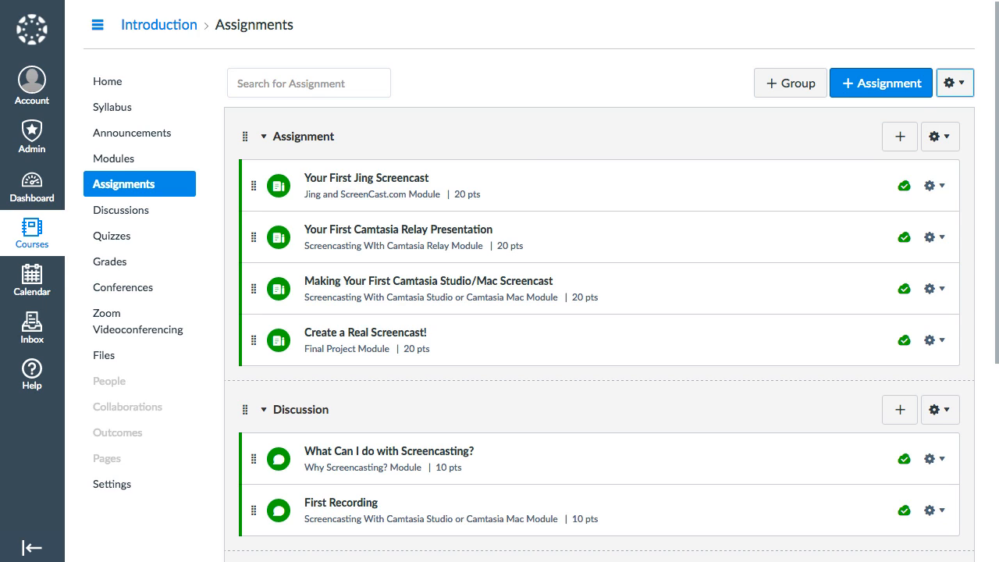
Add a new assignment group named Essays to the course
click(939, 137)
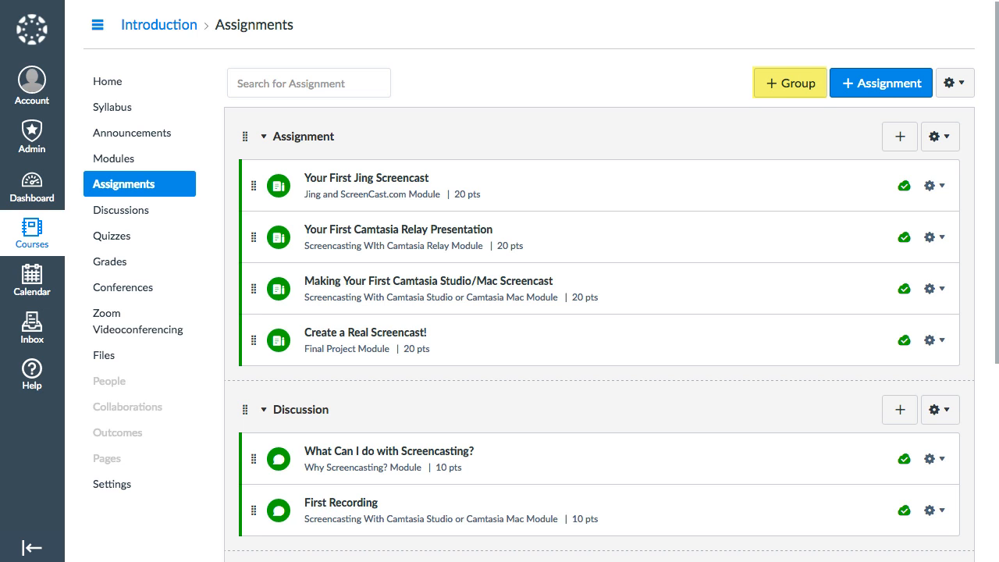
click(778, 84)
text(Essays)
click(697, 356)
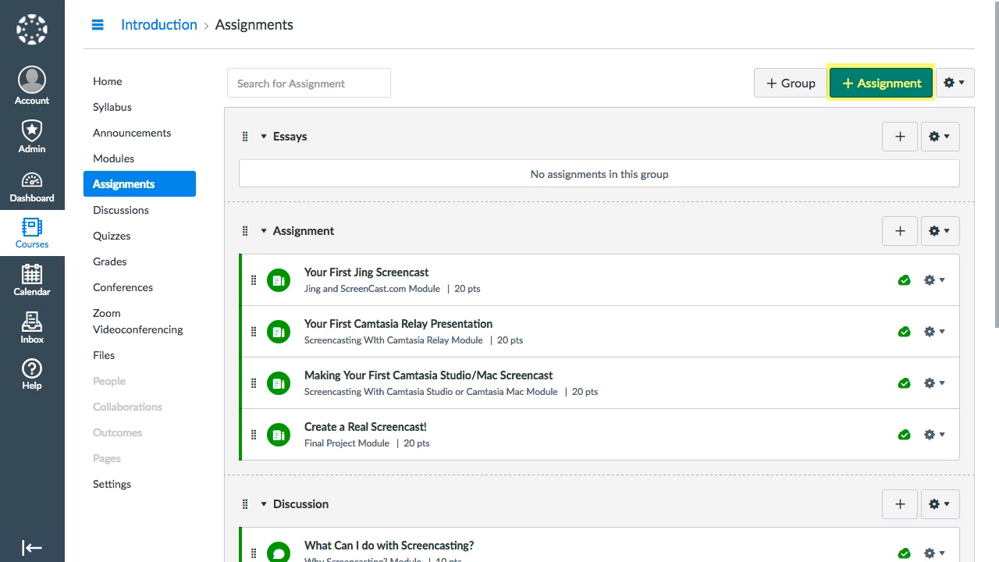
Create a new assignment named "Essay 1"
click(885, 85)
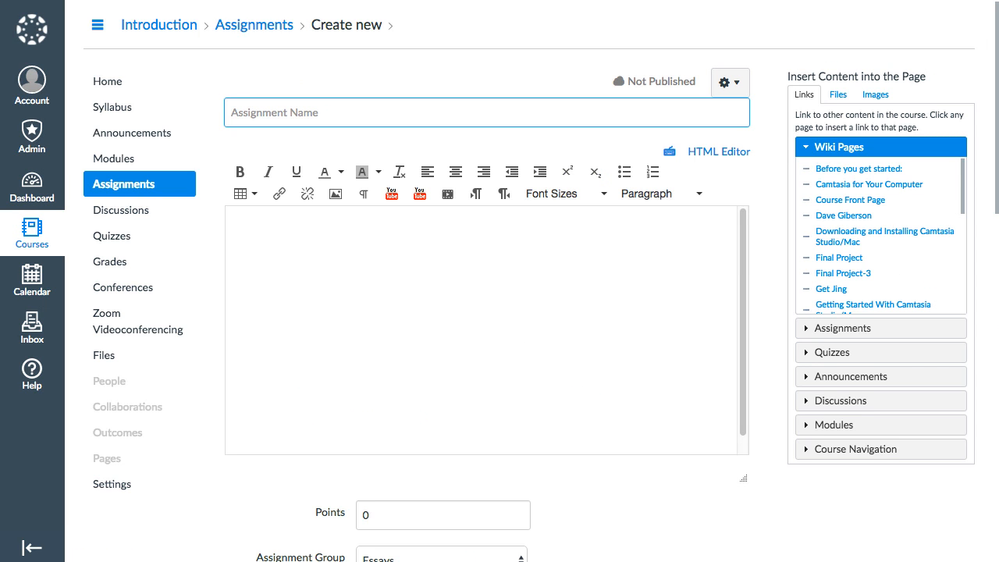
text(Essay 1)
key(Tab)
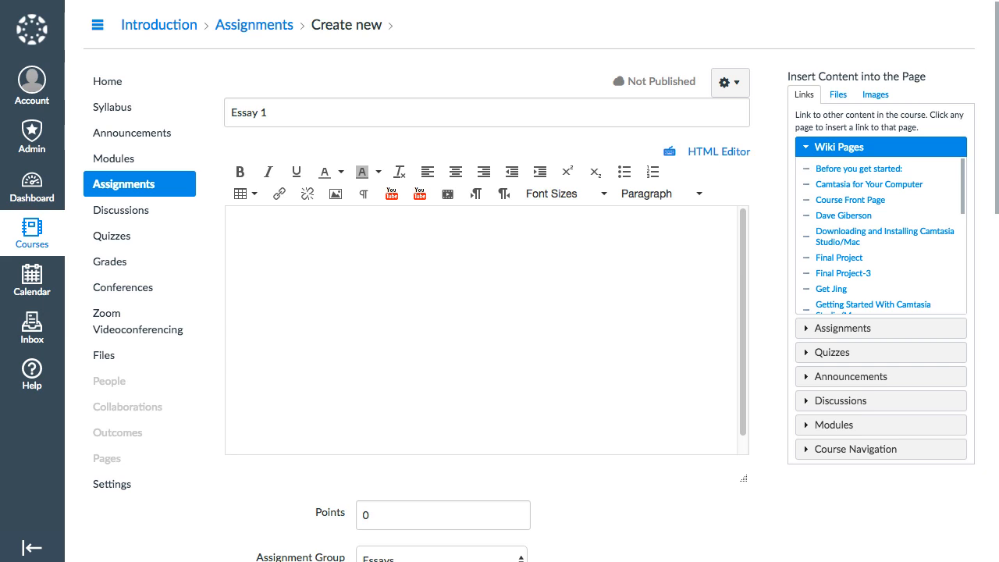
Write the 1000 word essay instructions with Google Drive and OneDrive links, ending with "Afterwards, make sure to take the" and a Seminar Evaluation quiz link
text(Write a 1000 word essay explaining the value of screencasting in online teaching and learning.  Submit your assignment in Canvas as a Microsoft Word document (.docx). Don't forget about free online productivity software such as Google Drive/Docs and Microsoft OneDrive to use for word processing: Google Drive/Docs https://www.google.com/drive Microsoft OneDrive https://onedrive.live.com/about/en-us)
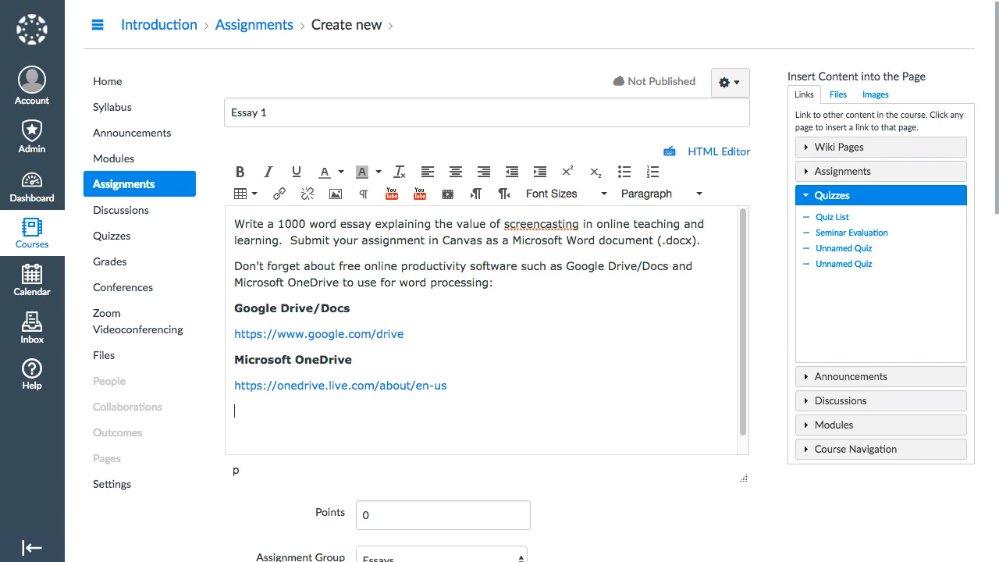
text(Afterwards, make sure to take the)
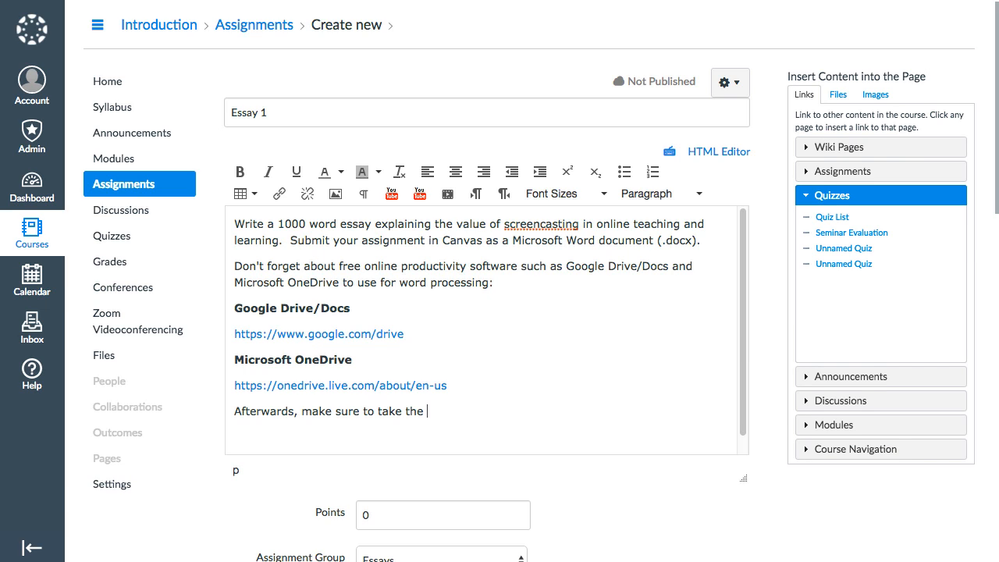
click(852, 233)
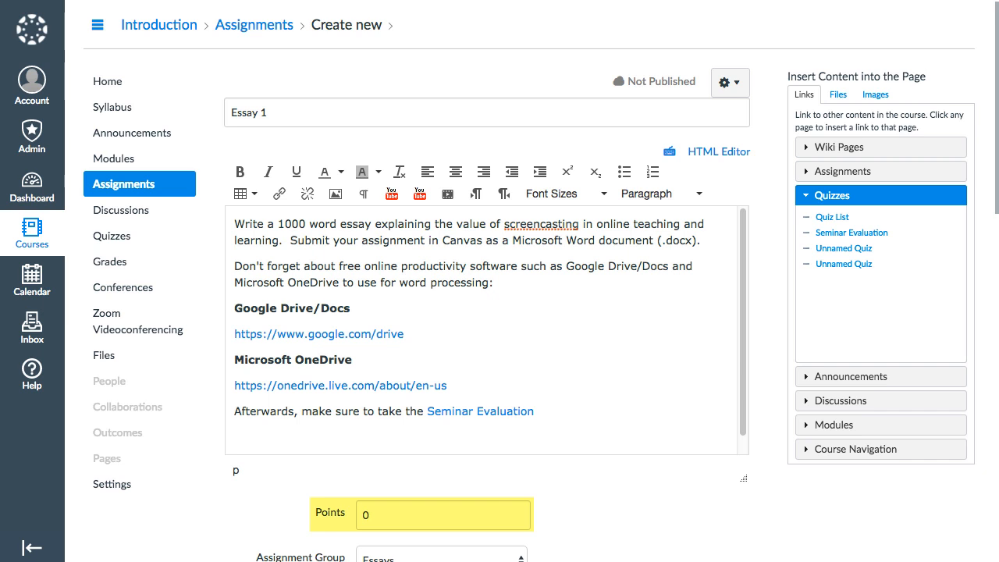
Set the points for Essay 1 to 20
click(443, 514)
text(20)
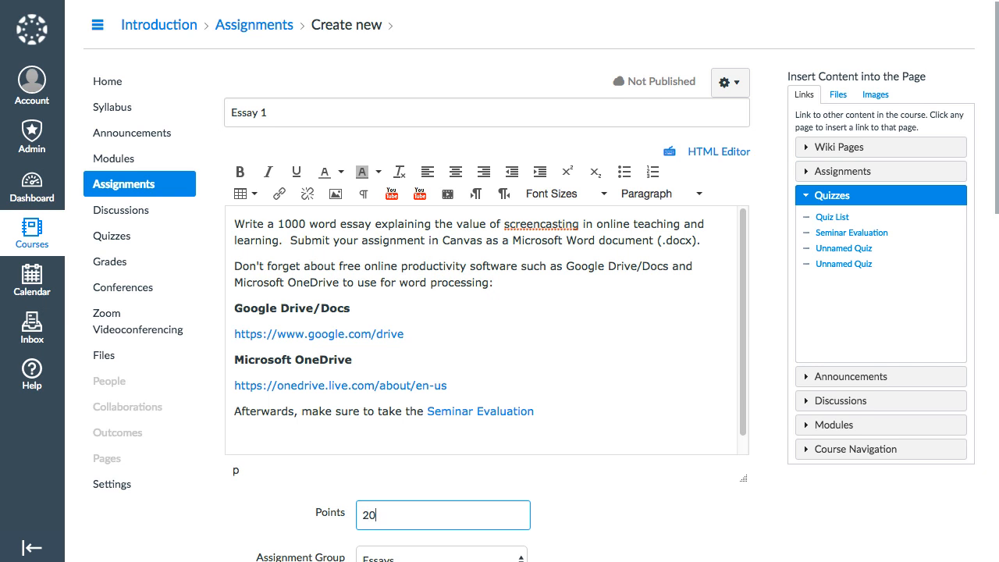
Examine the assignment group choices, including creating a new group, and the grade display options for Essay 1
drag(997, 25, 997, 214)
click(442, 64)
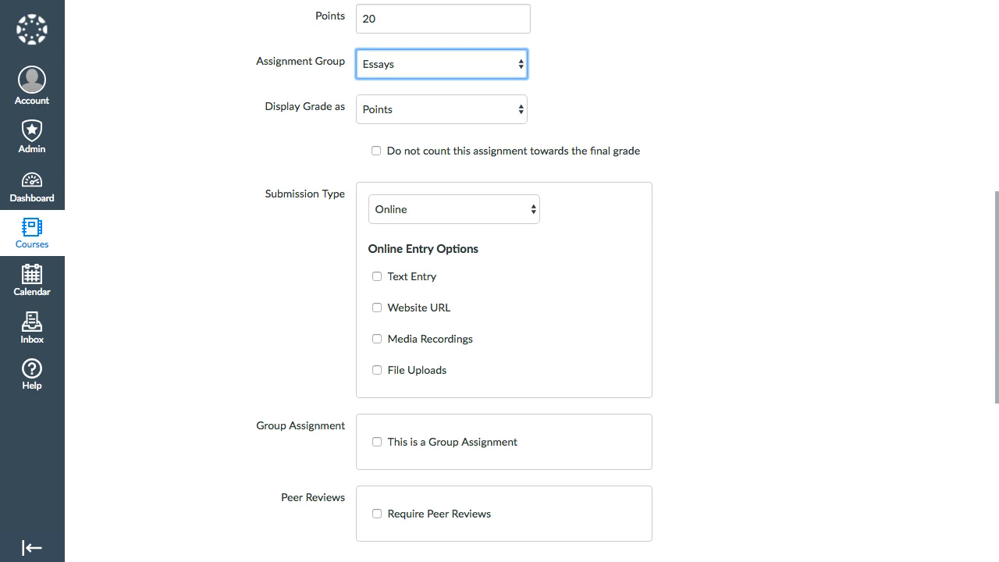
click(459, 62)
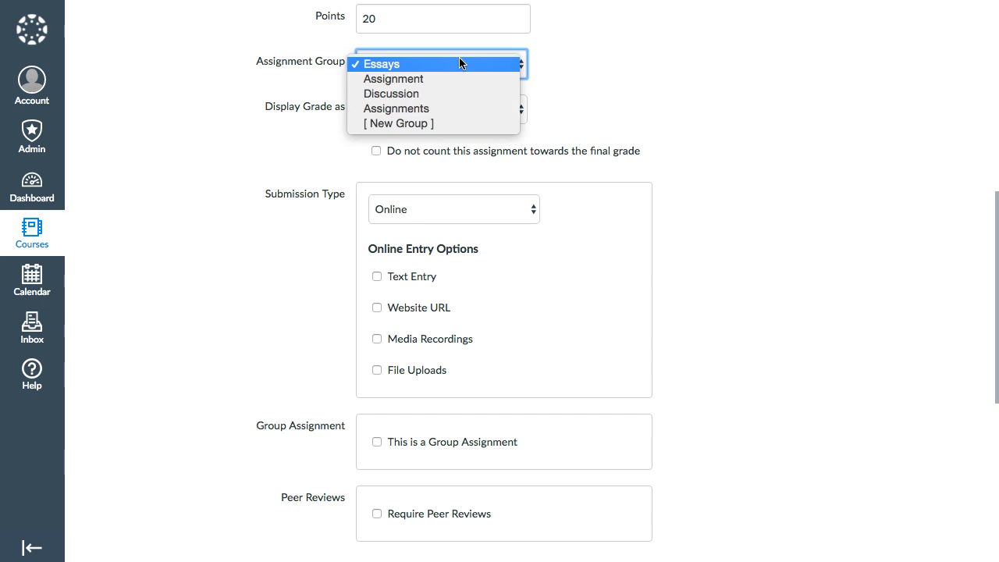
click(450, 121)
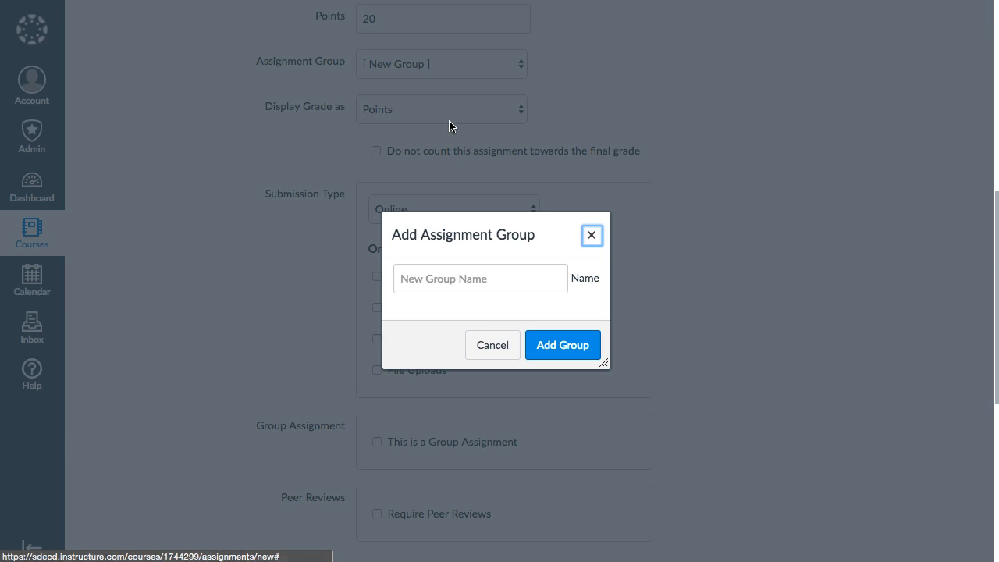
click(487, 345)
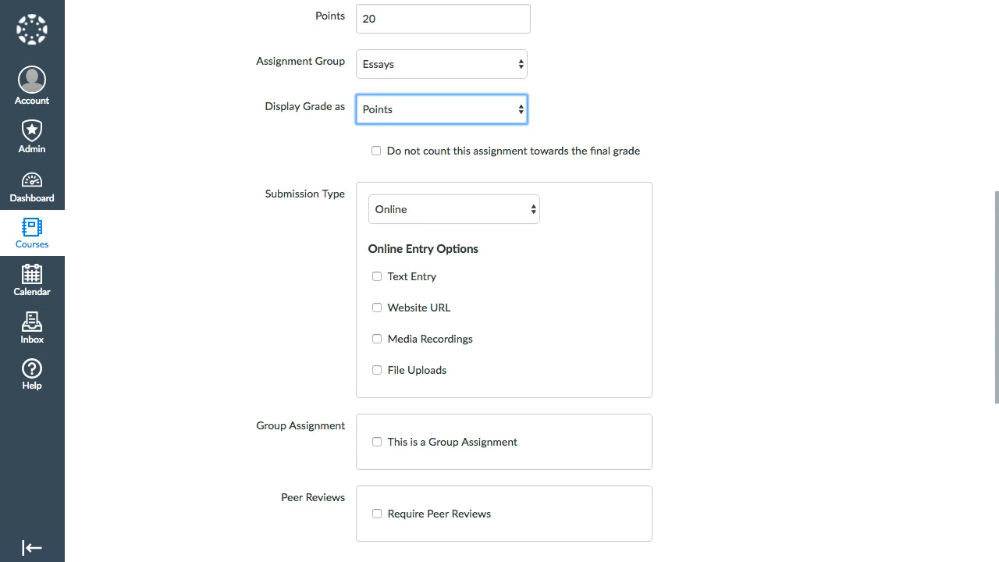
click(461, 115)
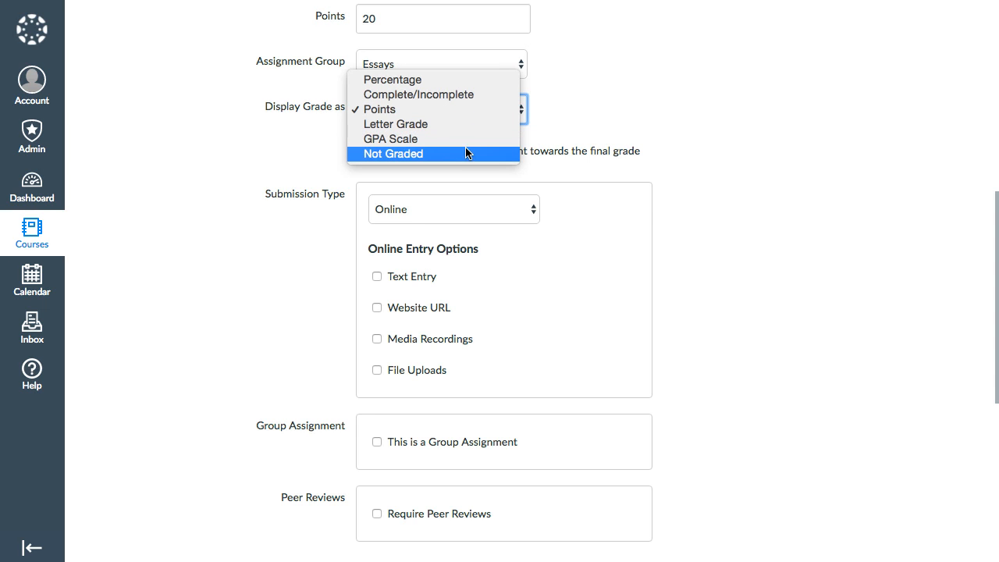
key(Escape)
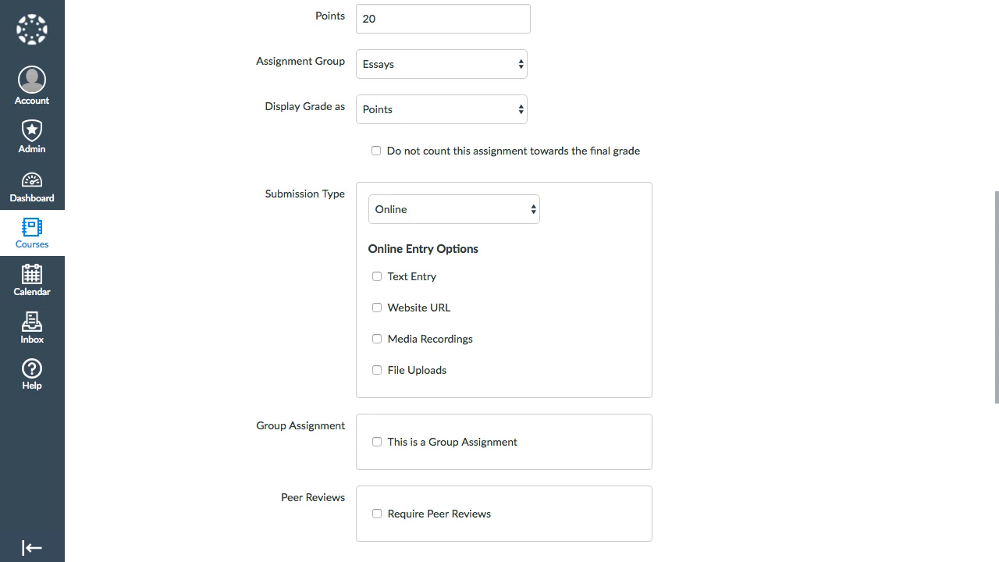
click(509, 209)
click(378, 277)
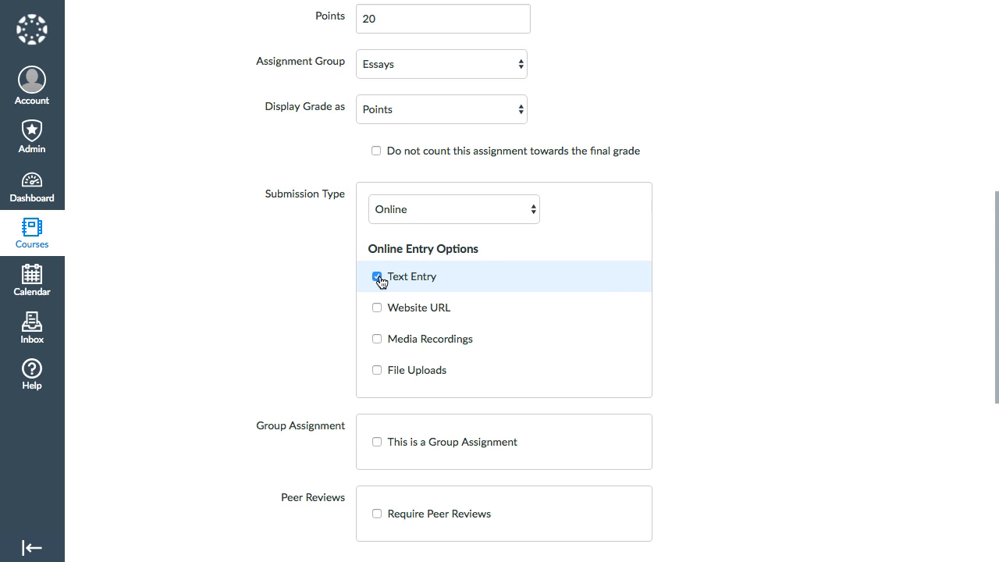
click(378, 277)
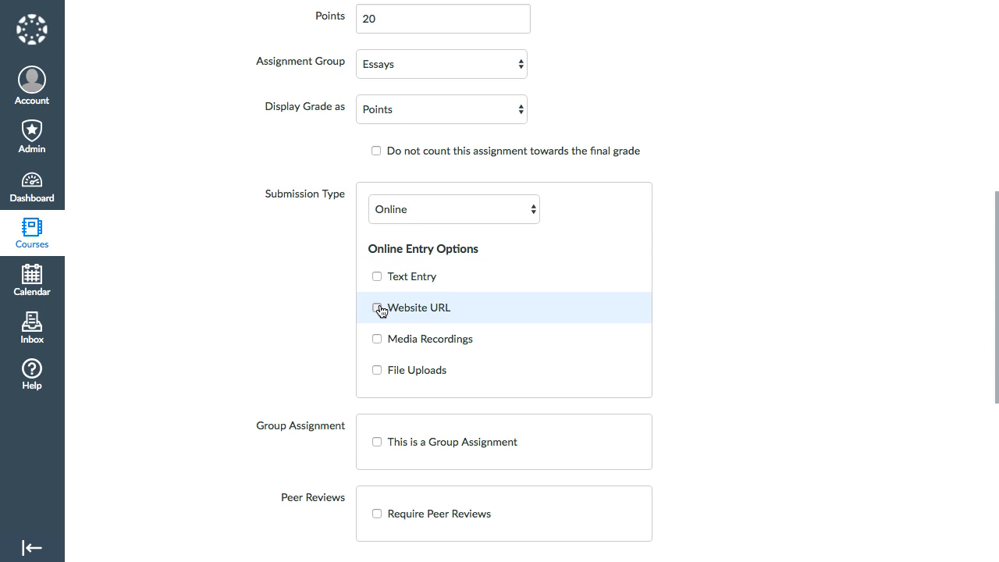
click(378, 308)
click(378, 308)
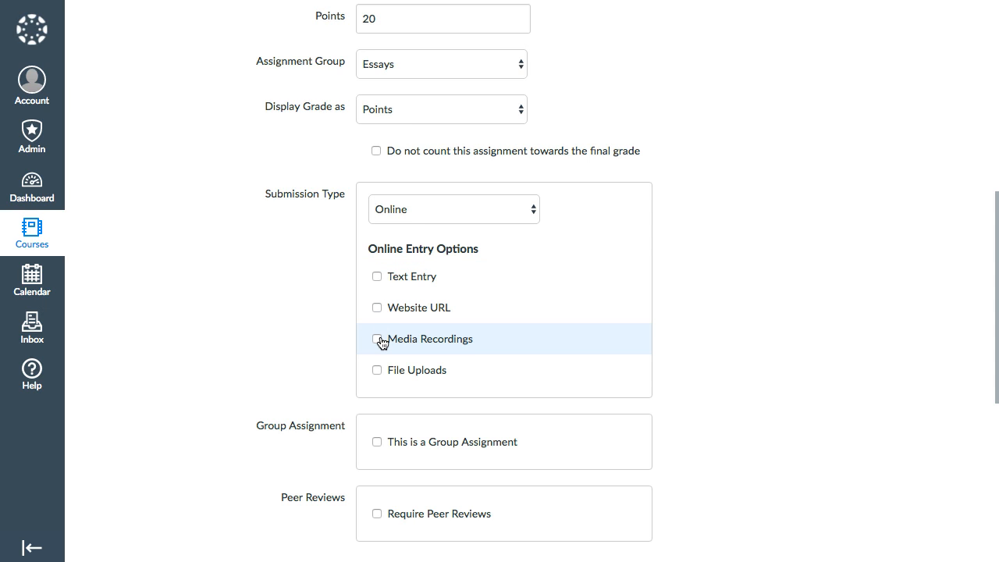
click(378, 340)
click(377, 339)
Allow file uploads as the online submission and restrict the file types to .pdf, .xlsx, .docx
click(377, 370)
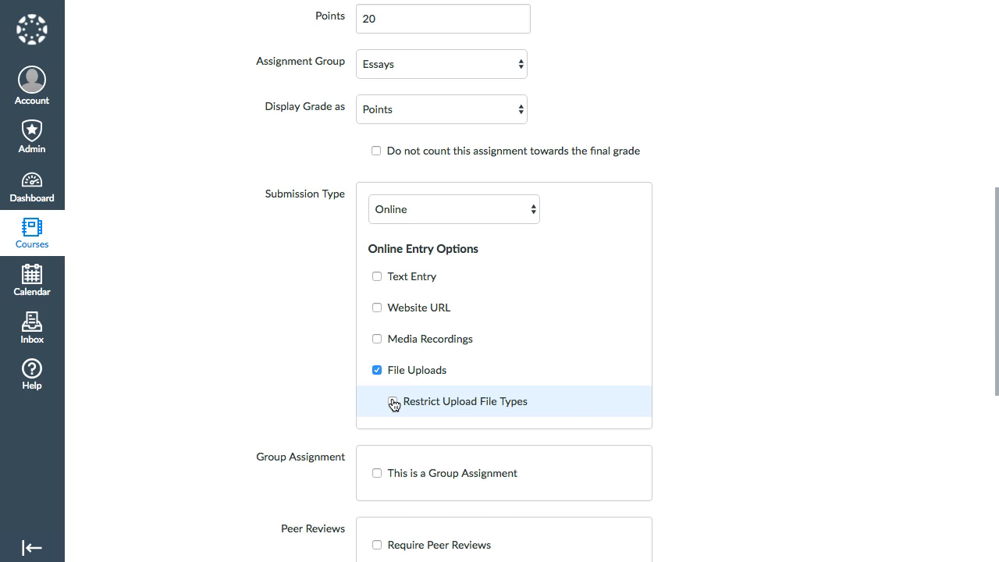
click(394, 402)
click(435, 431)
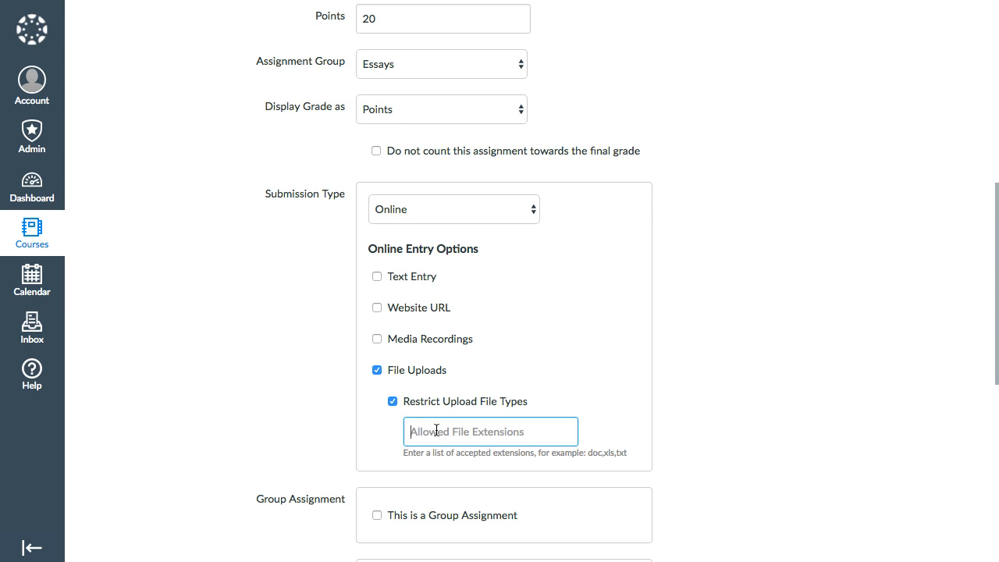
text(.pdf, .xlsx, .docx)
Make Essay 1 a group assignment using the Group 1 group set, and check the options for adding a set of groups
click(990, 355)
scroll(990, 356, down, 8)
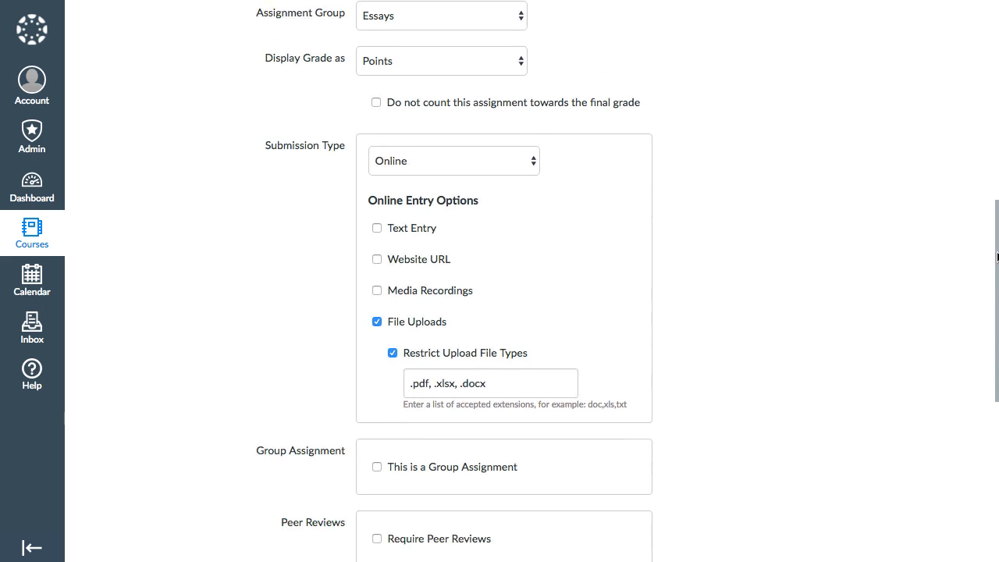
drag(989, 355, 988, 412)
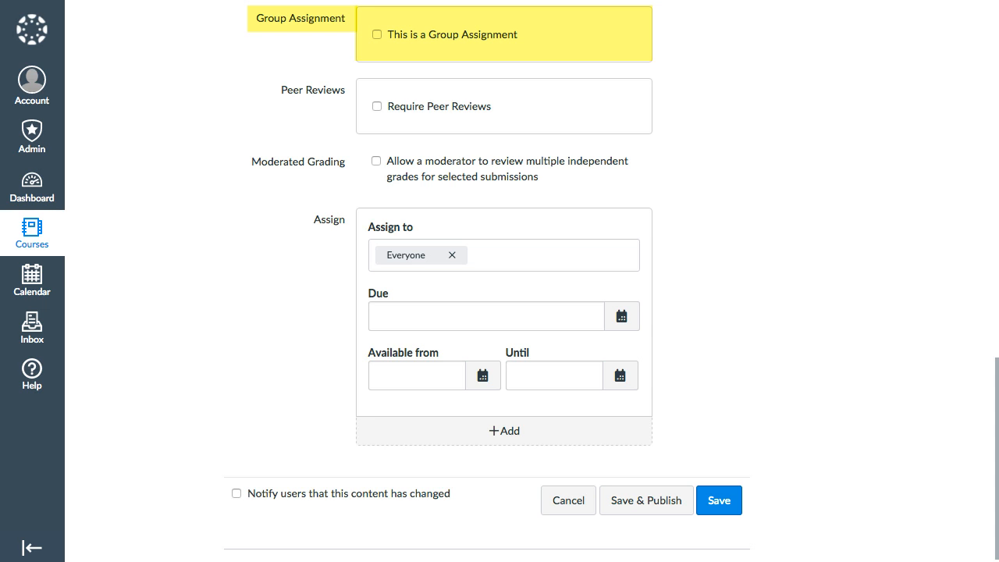
click(379, 36)
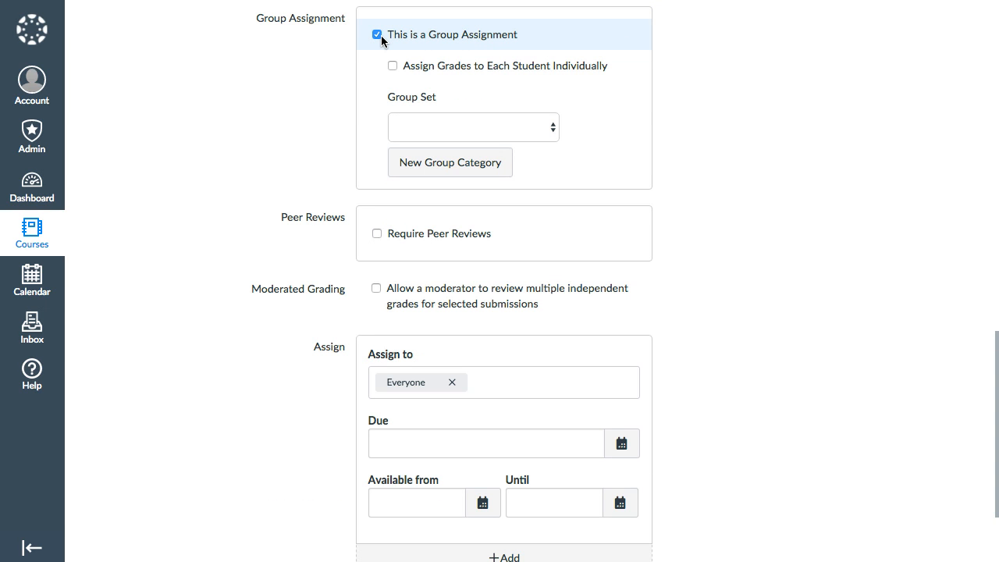
click(446, 121)
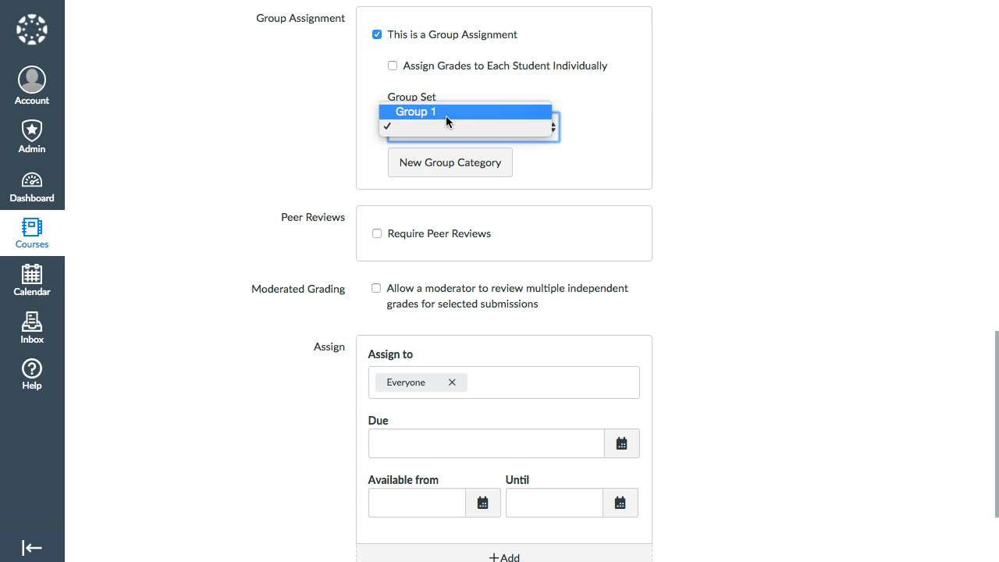
click(446, 114)
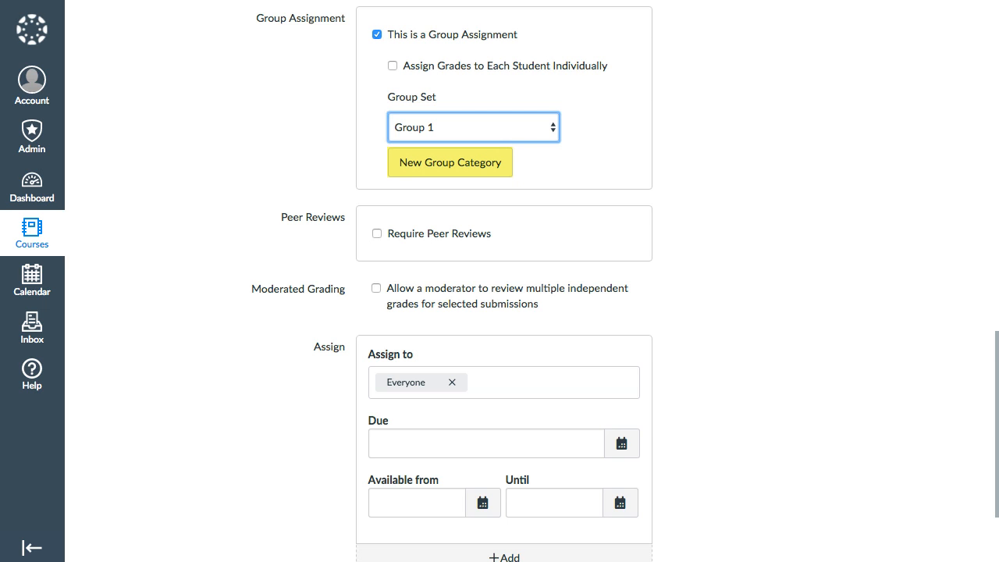
click(481, 162)
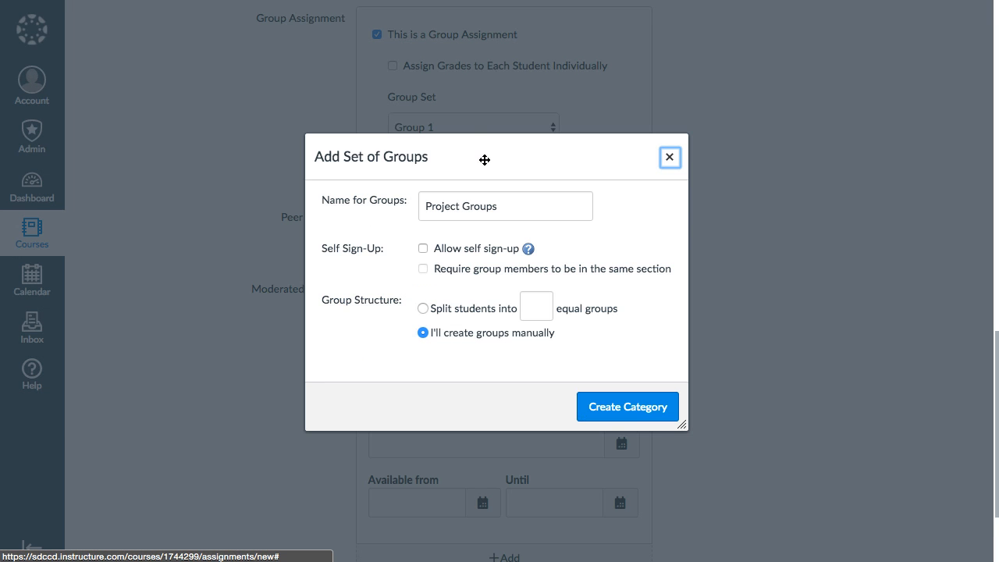
click(667, 162)
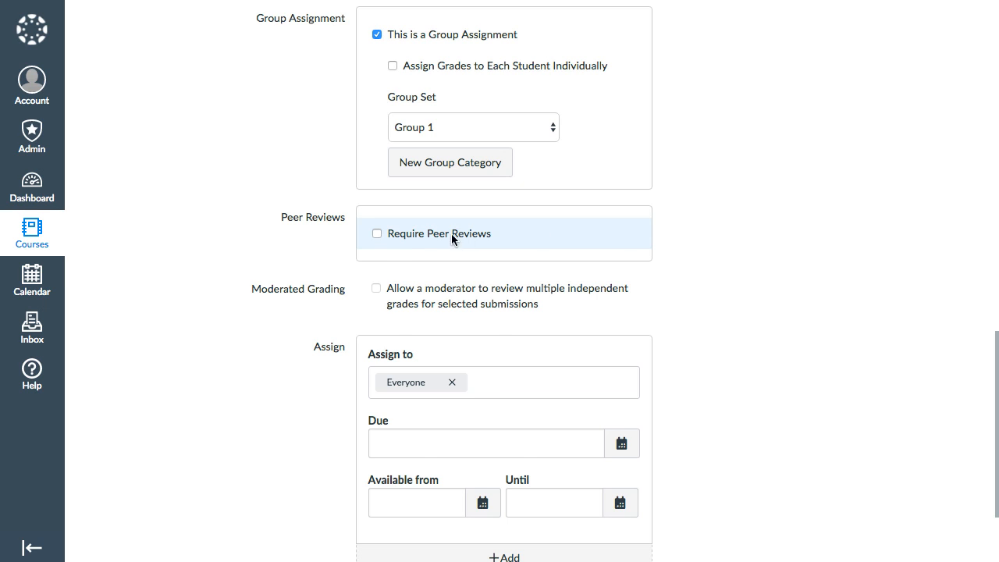
Require peer reviews for Essay 1 and make them appear anonymously
click(372, 235)
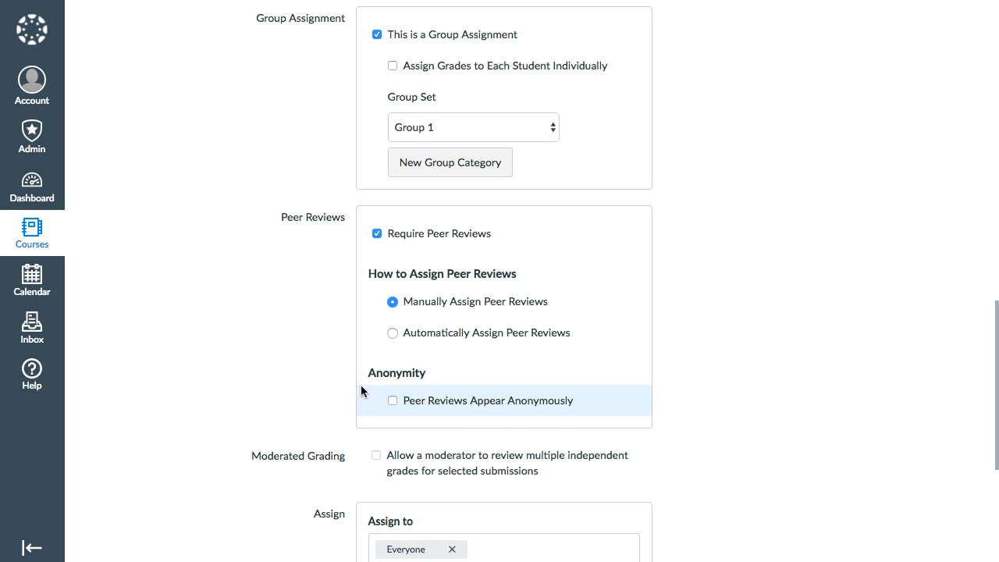
click(390, 401)
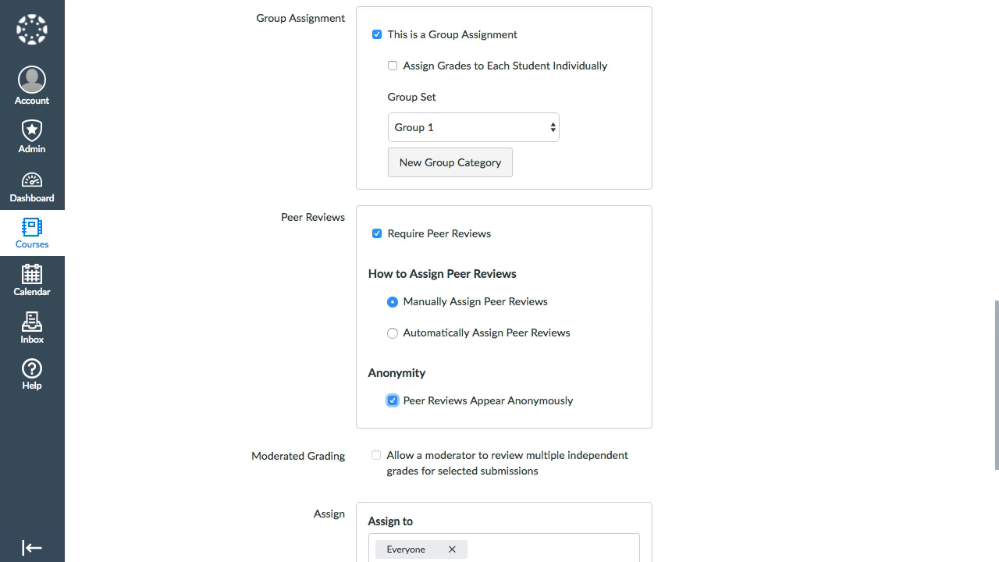
Assign Essay 1 to Test Student 01 in addition to the rest of the class
scroll(499, 312, down, 4)
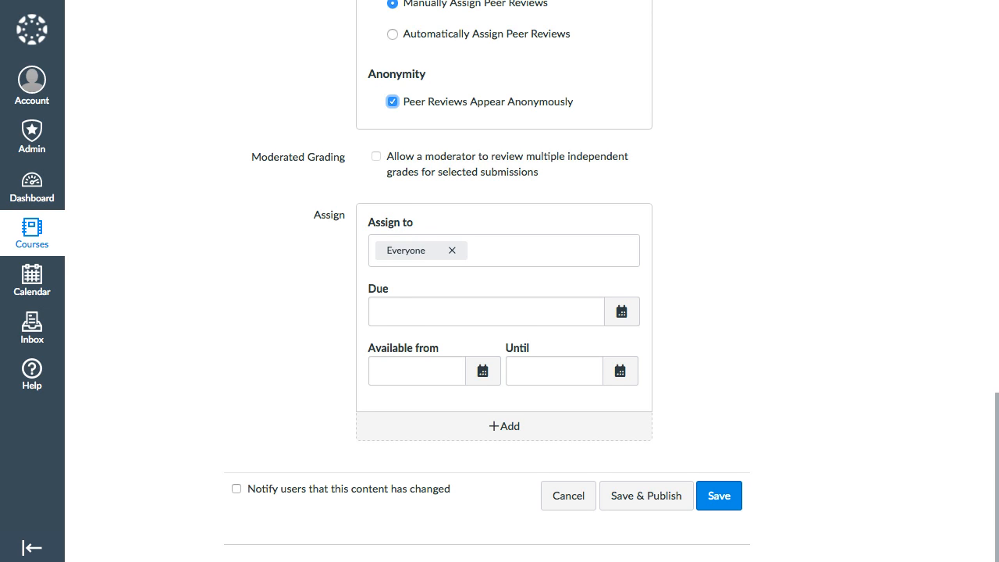
scroll(500, 281, up, 1)
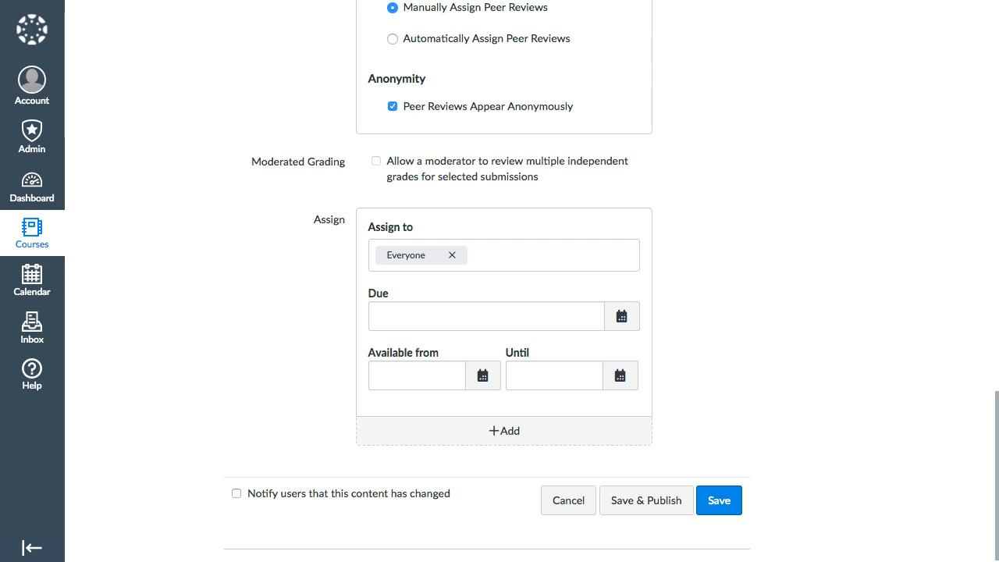
click(531, 253)
click(404, 335)
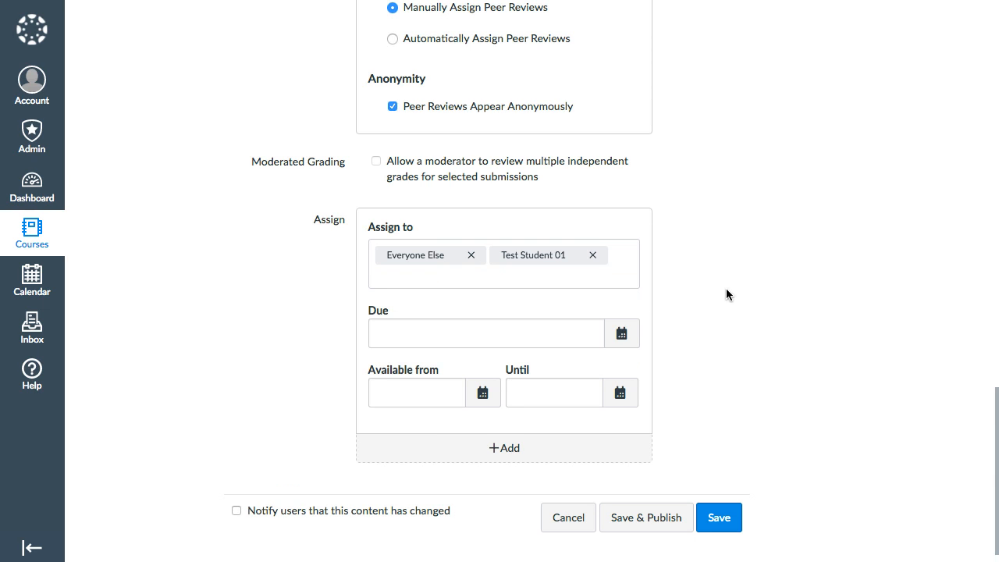
Set Essay 1's due date to Jan 31 and make it available from Jan 16 until Jan 31, 2017
click(623, 334)
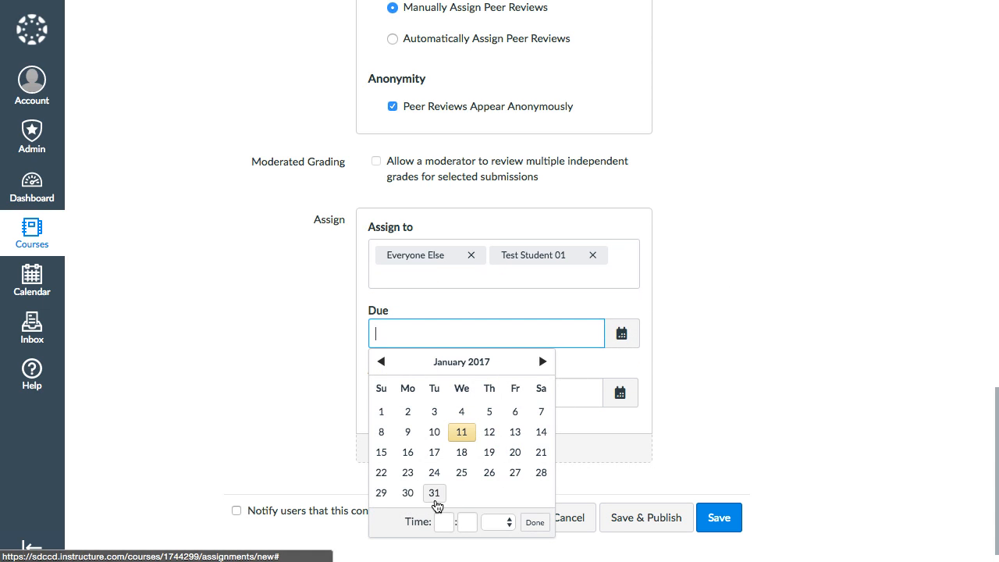
click(434, 494)
click(719, 341)
click(483, 405)
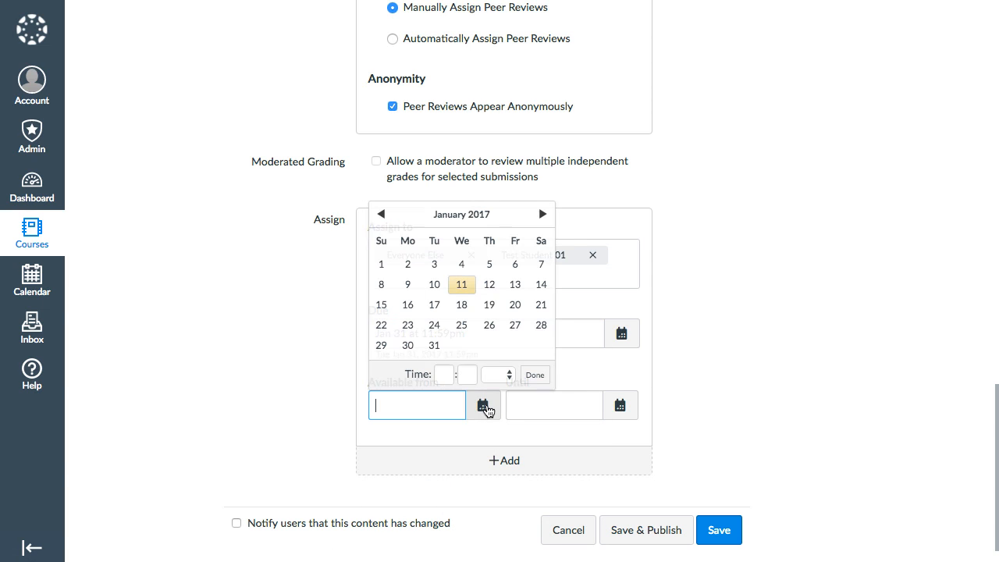
click(409, 311)
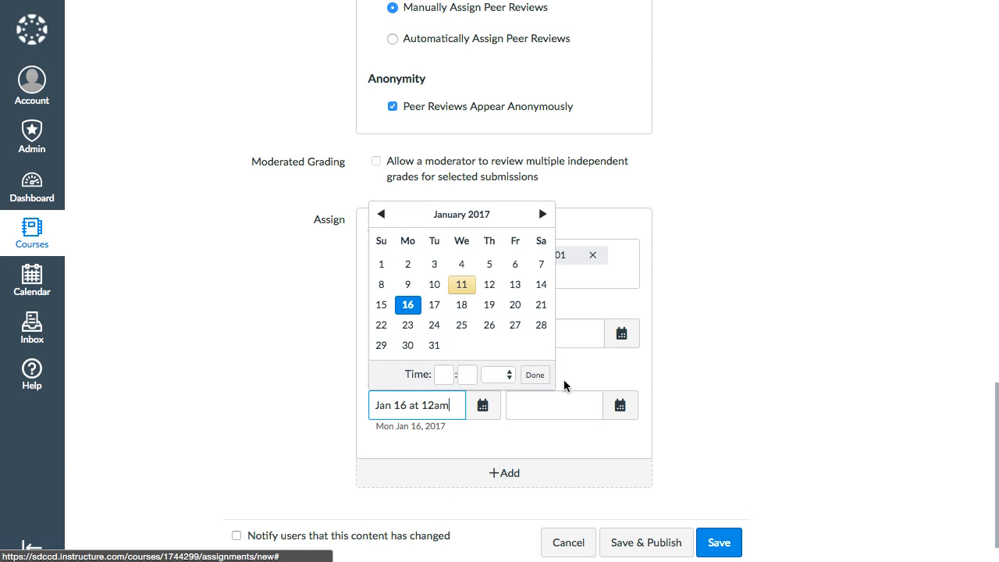
click(621, 405)
click(571, 345)
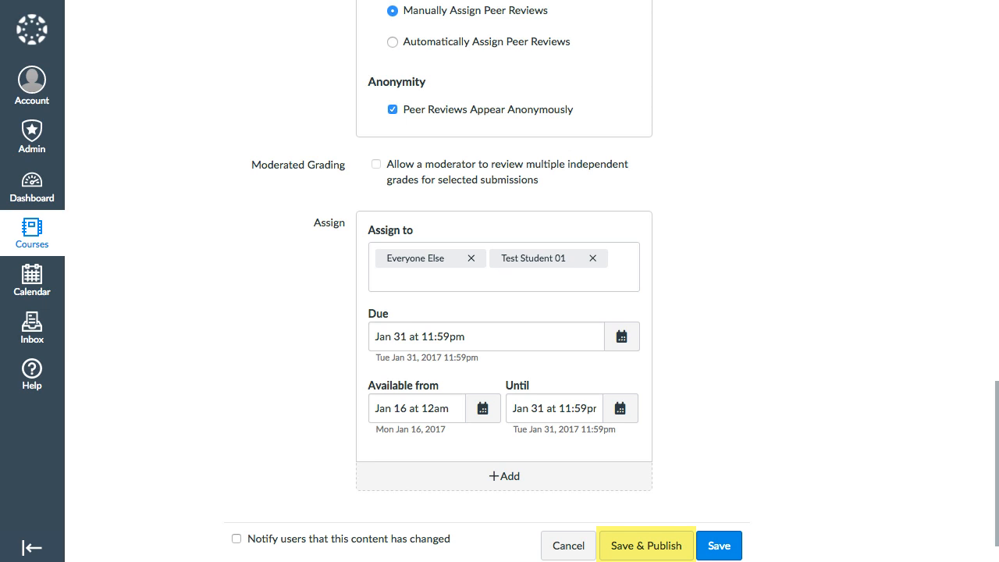
Save the Essay 1 assignment and publish it
click(718, 545)
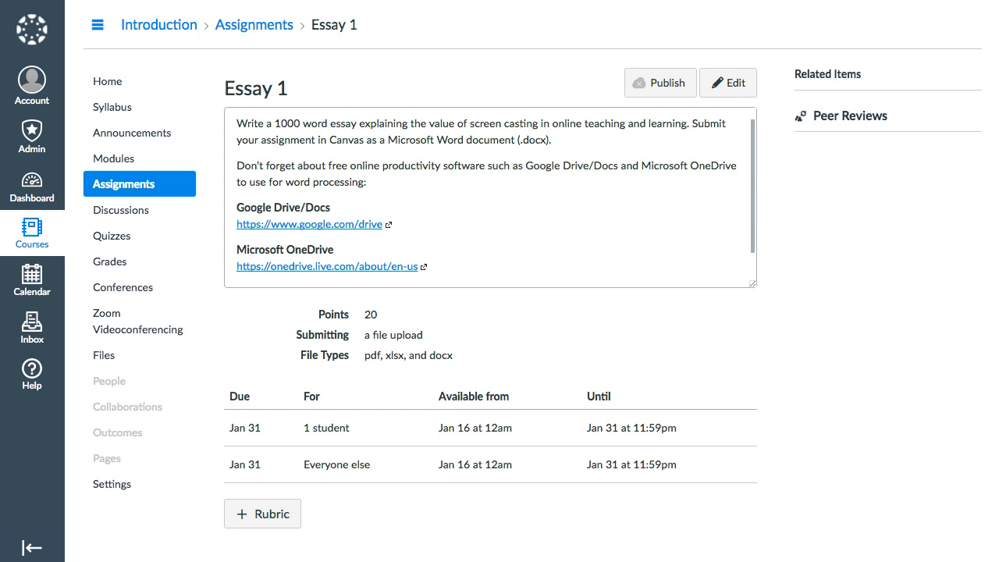
click(651, 82)
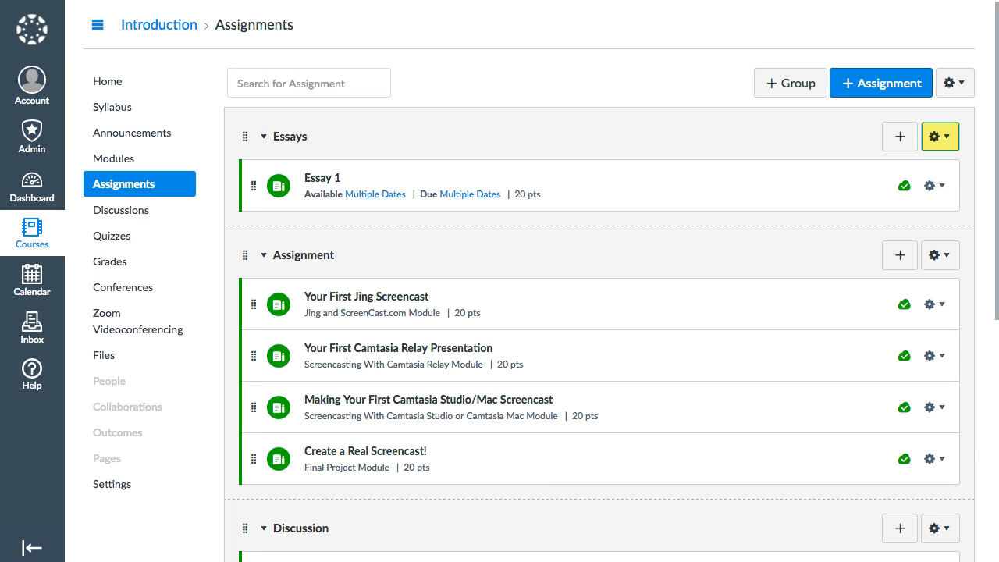
Set the Essays group to ignore 1 lowest and 1 highest score, never drop Essay 1, and save the rules
click(952, 140)
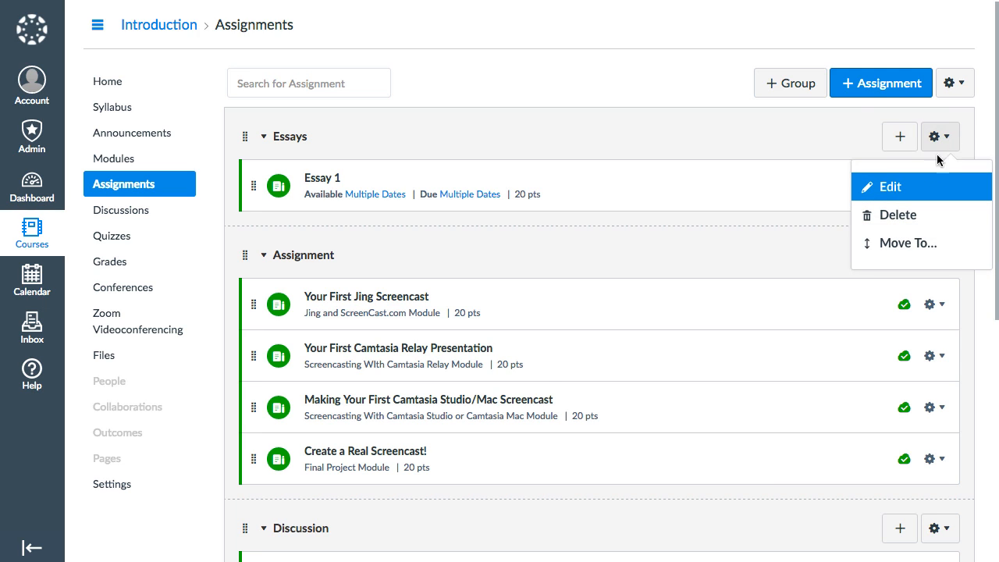
click(894, 184)
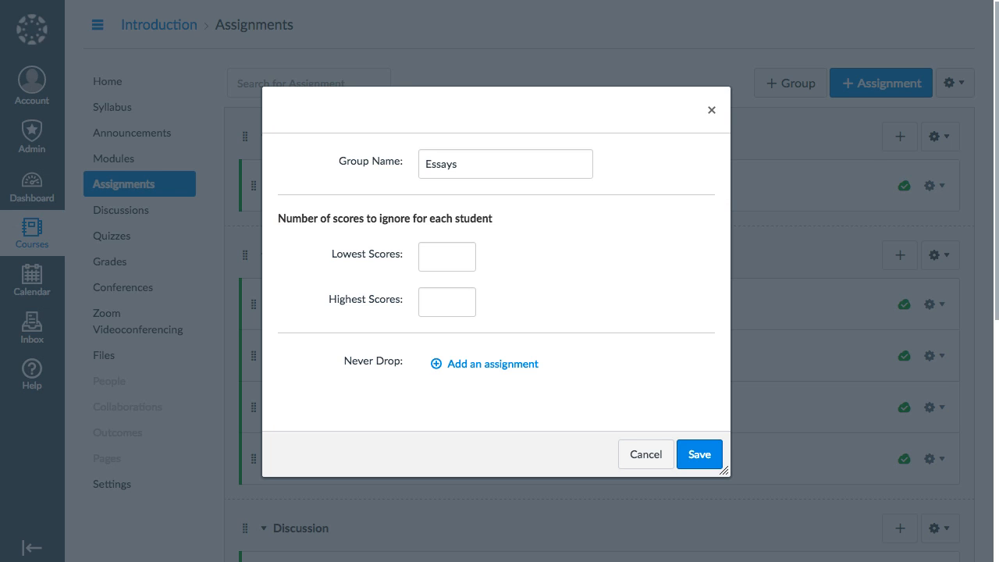
click(448, 257)
text(1)
click(435, 297)
text(1)
click(438, 365)
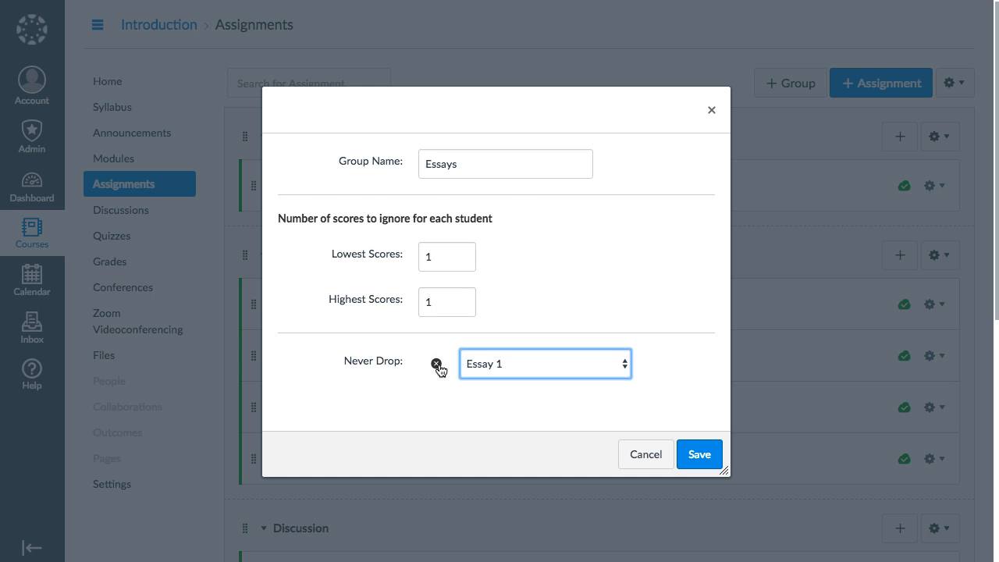
click(682, 453)
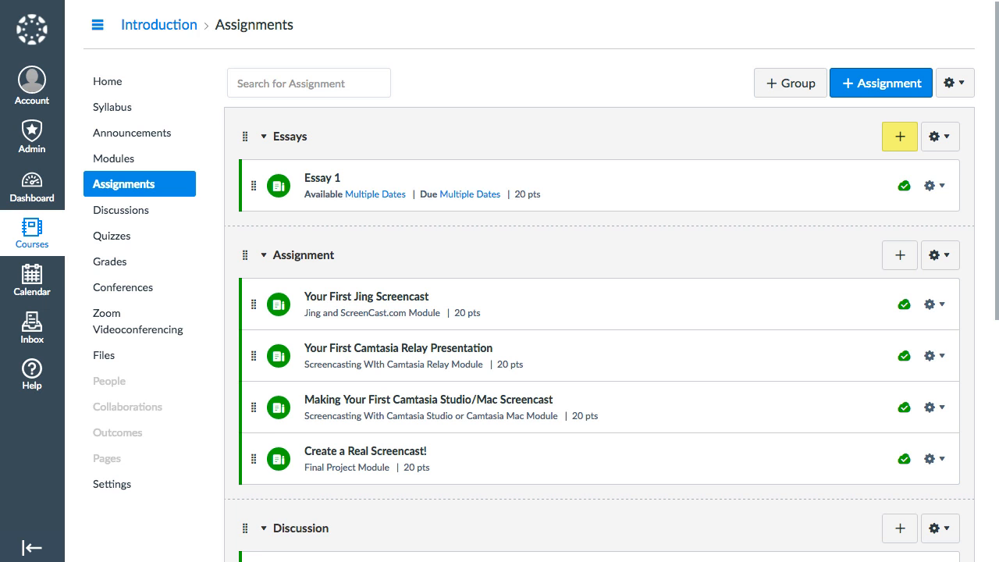
Move the Create a Real Screencast! assignment into the Essays group above Essay 1, and collapse that group
drag(253, 458, 251, 195)
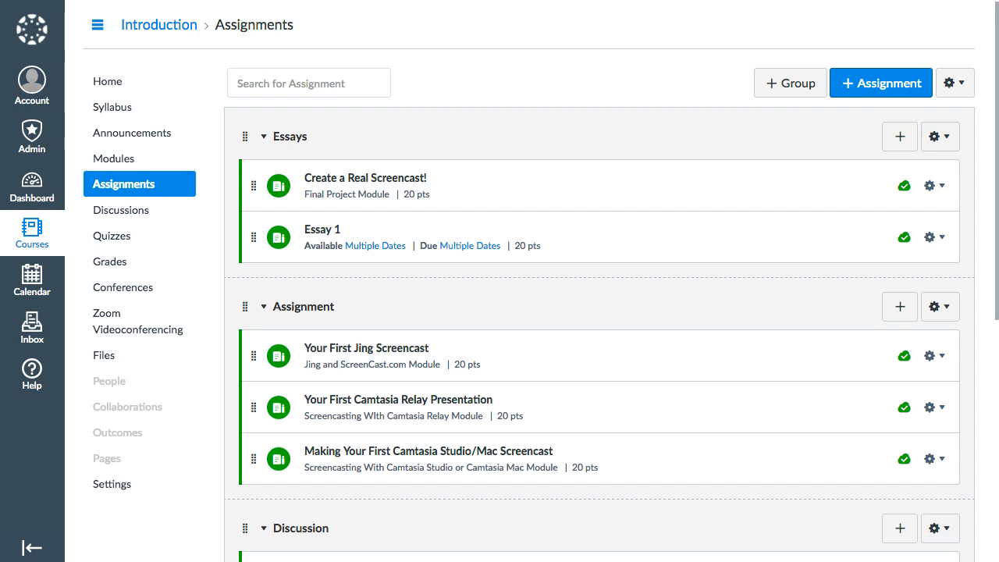
click(901, 137)
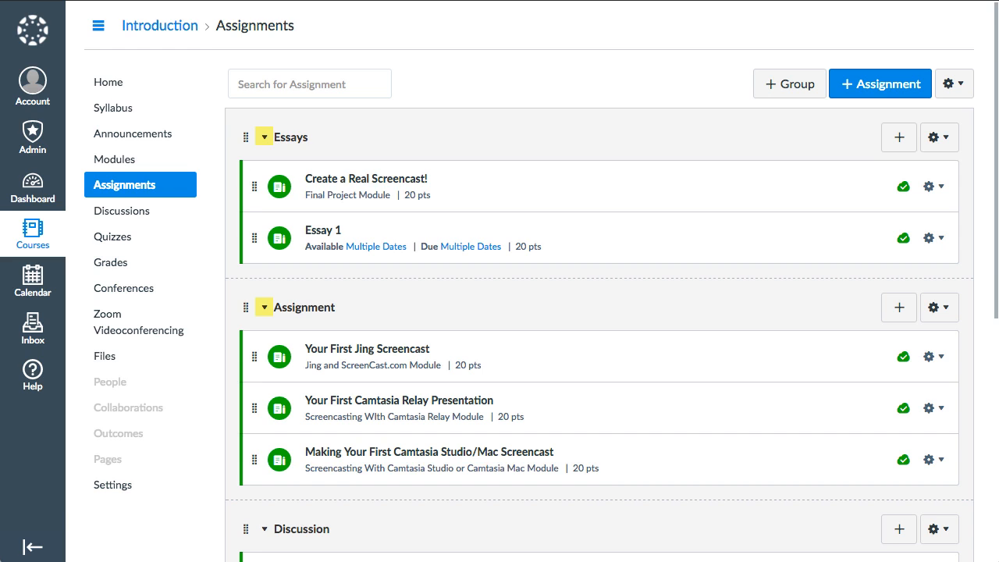
click(264, 136)
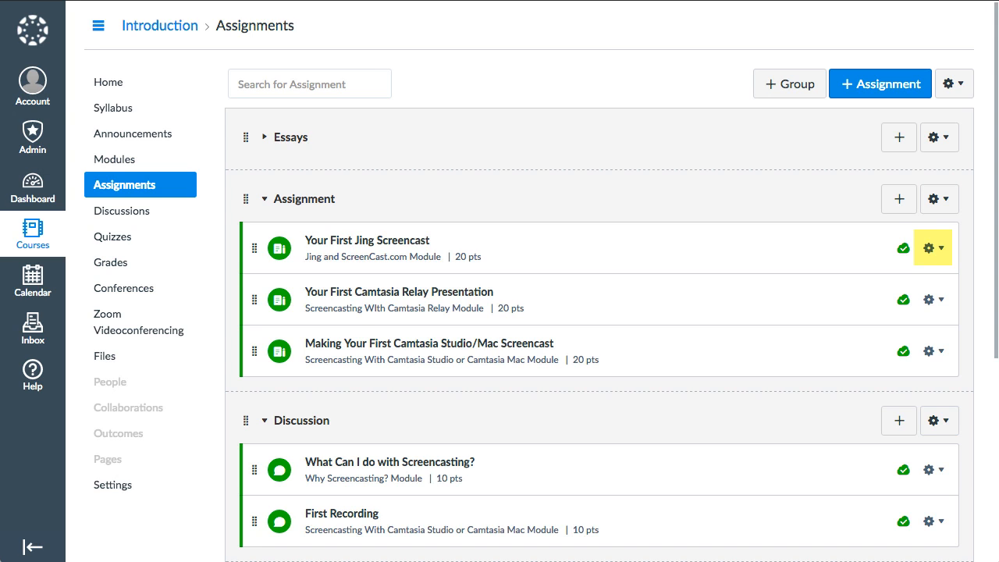
Check the quick edit options for the Your First Jing Screencast assignment and close them without changes
click(939, 250)
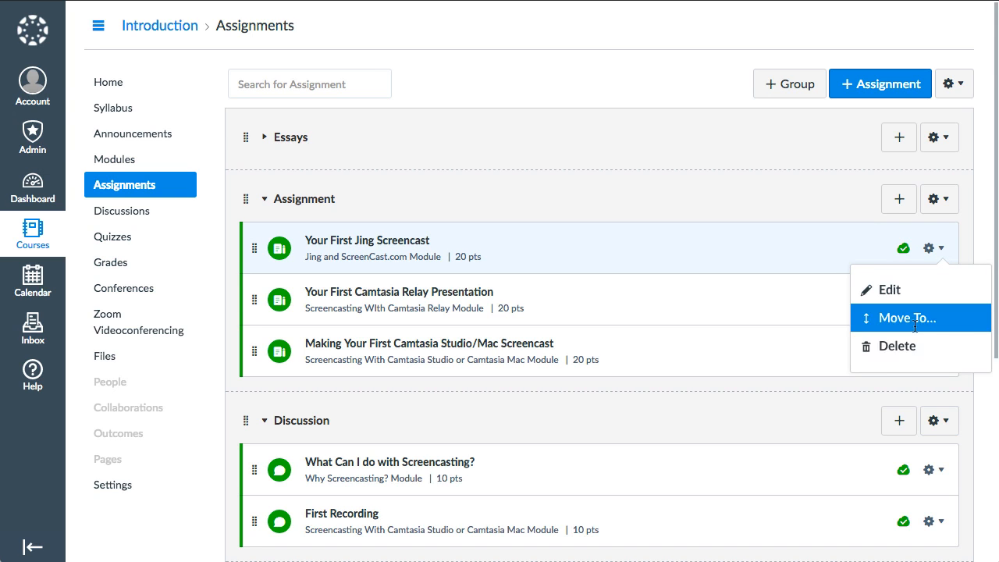
click(901, 293)
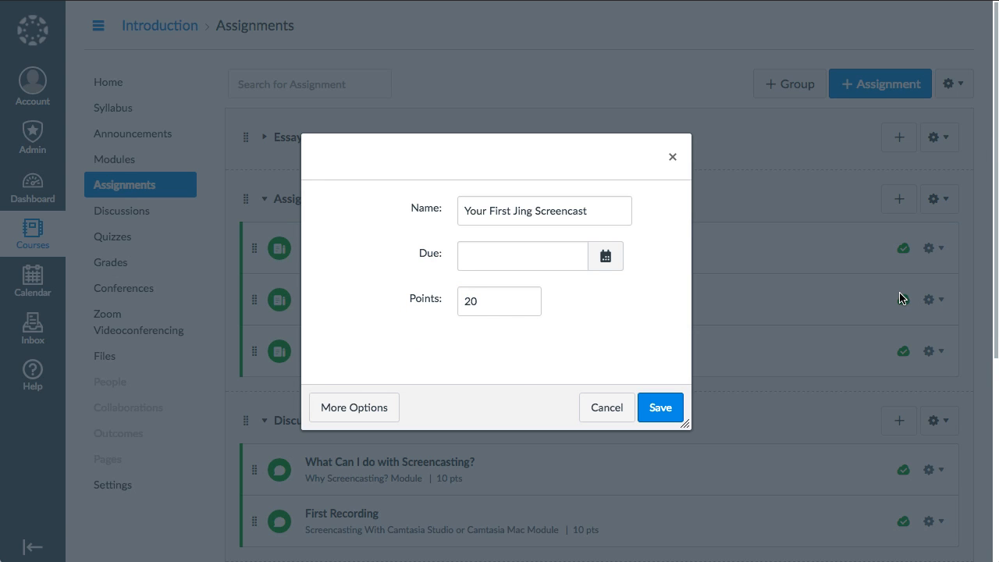
key(Escape)
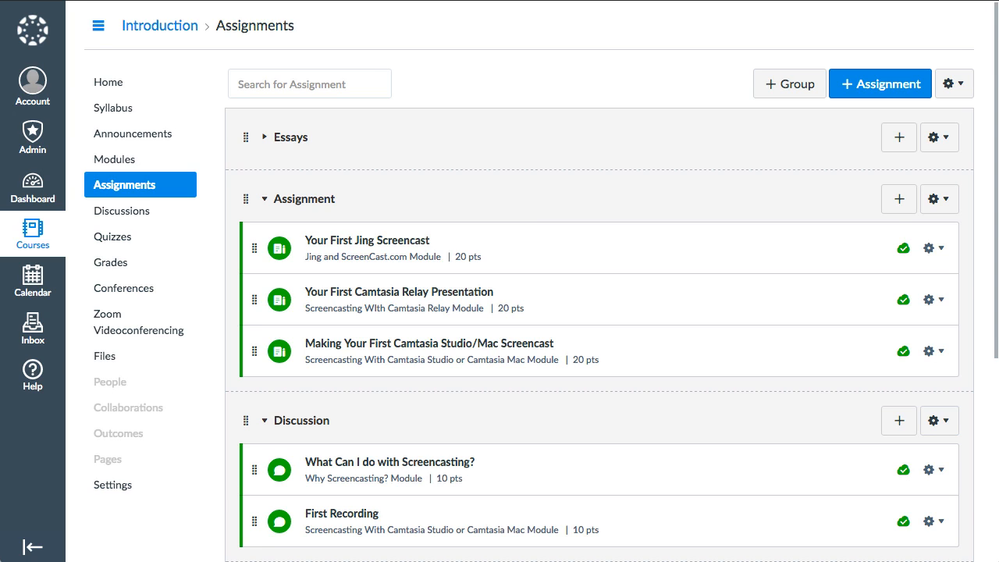
Unpublish the Your First Jing Screencast assignment and publish it again
click(903, 248)
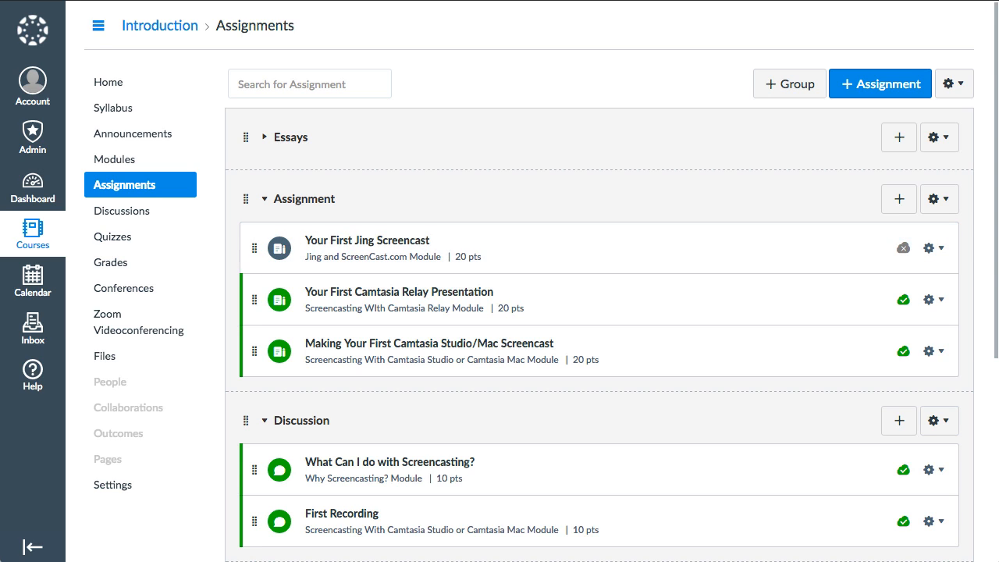
click(903, 248)
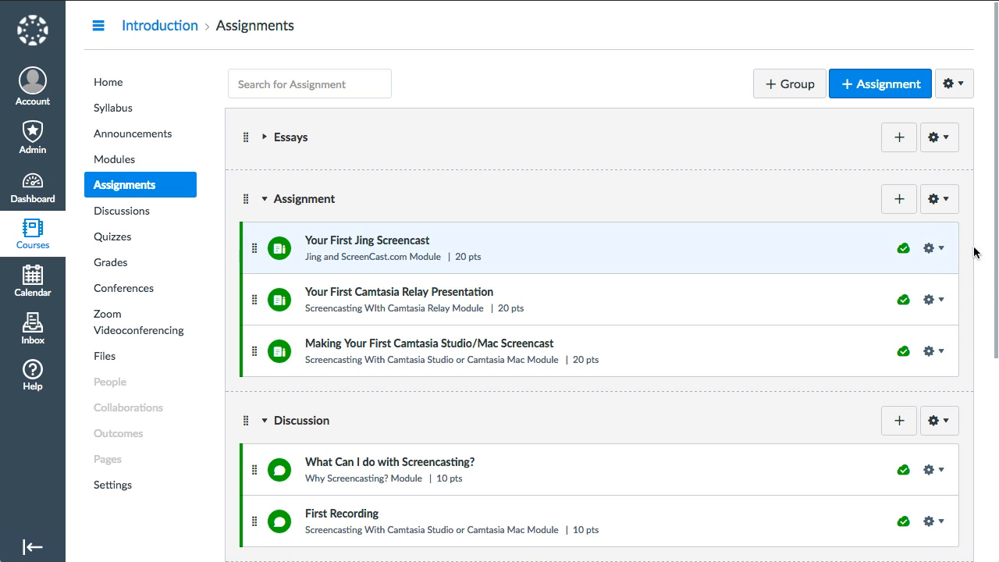